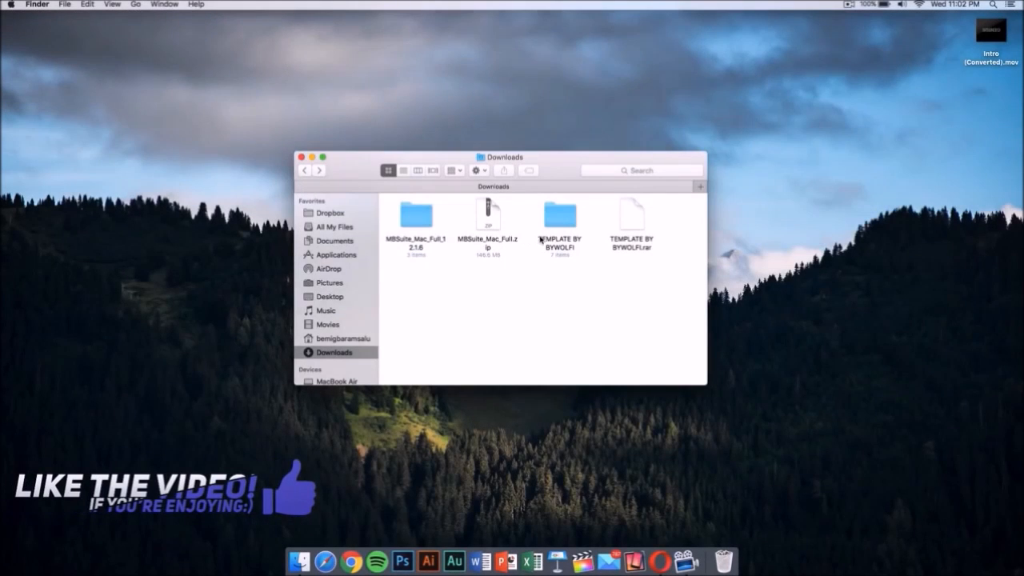
- Open the C4D Part.c4d project from the TEMPLATE BY BYWOLFI folder in Cinema 4D
double_click(560, 220)
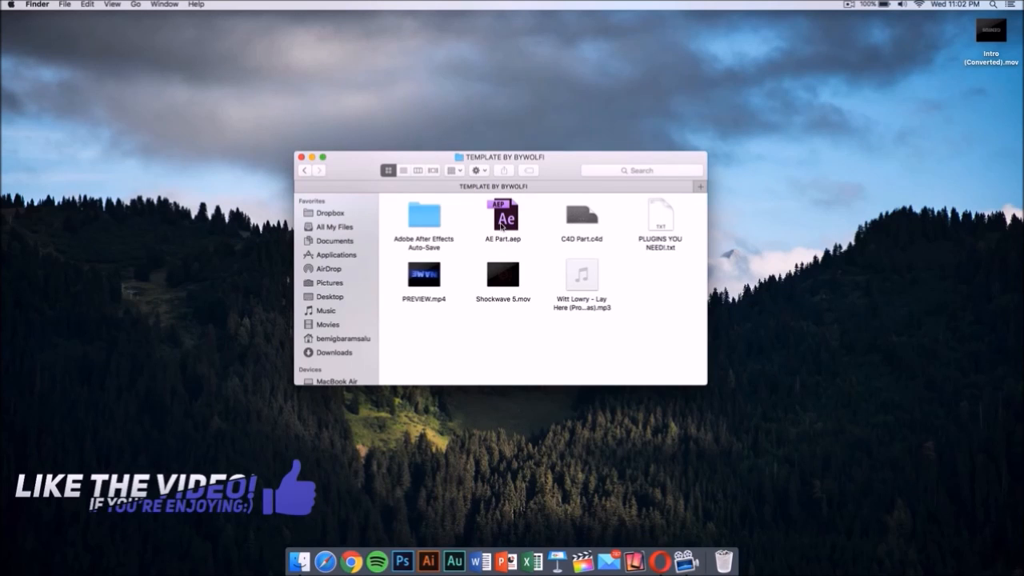
double_click(581, 215)
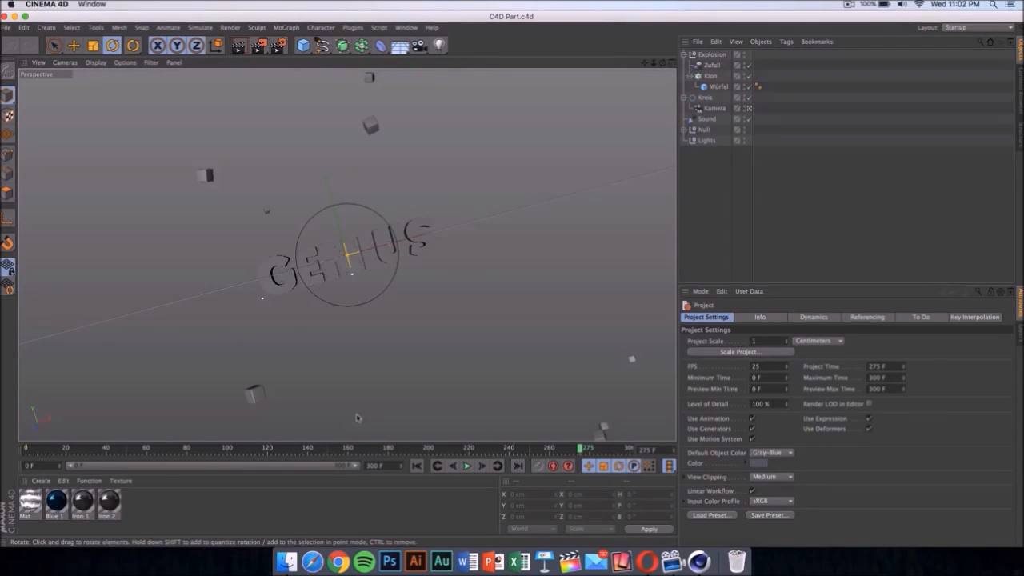
- Replace the GENIUS text of the 70 cm deep MoText object with TECH
left_click(424, 250)
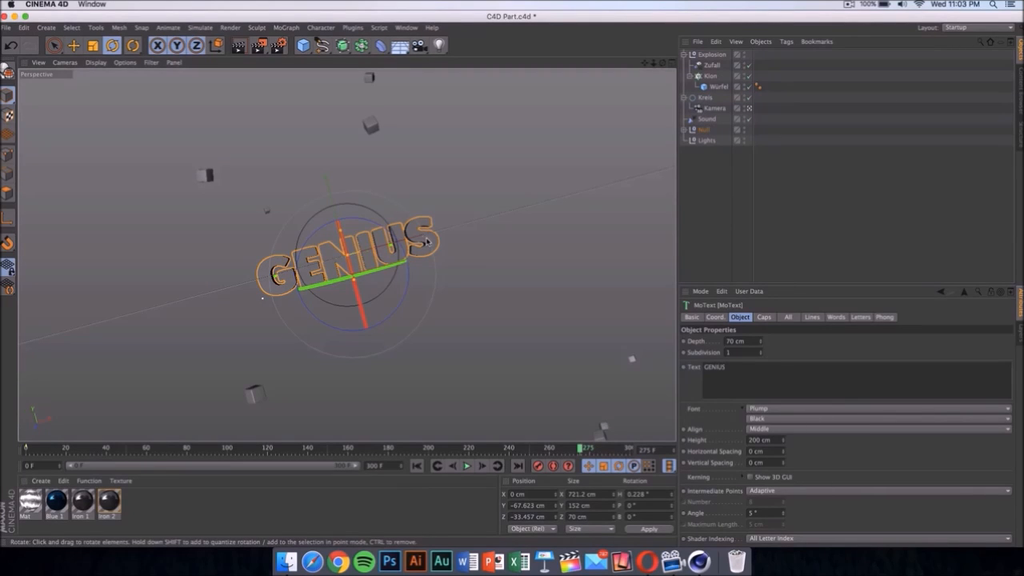
left_click_drag(763, 372, 593, 357)
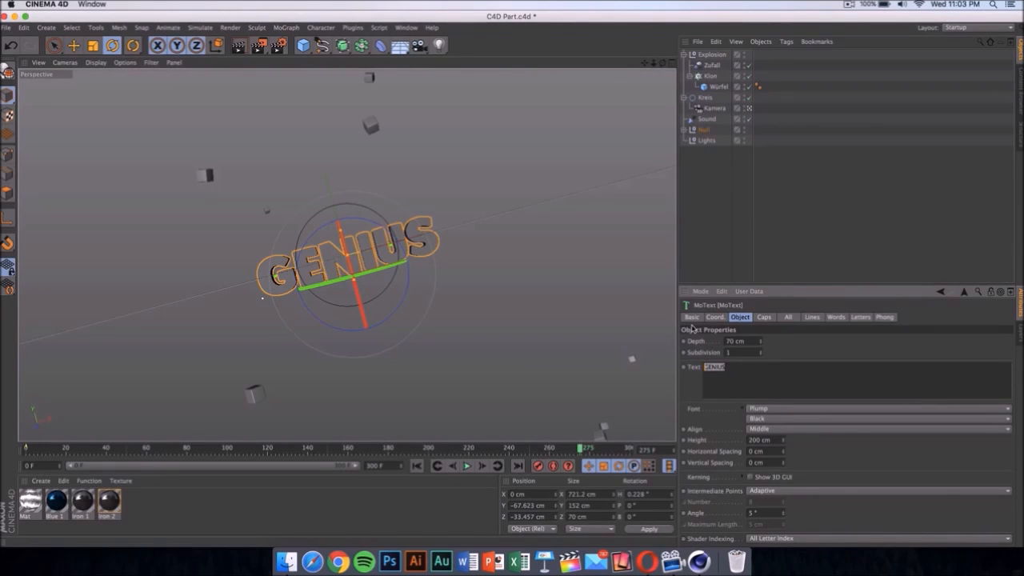
key("BackSpace")
left_click(589, 280)
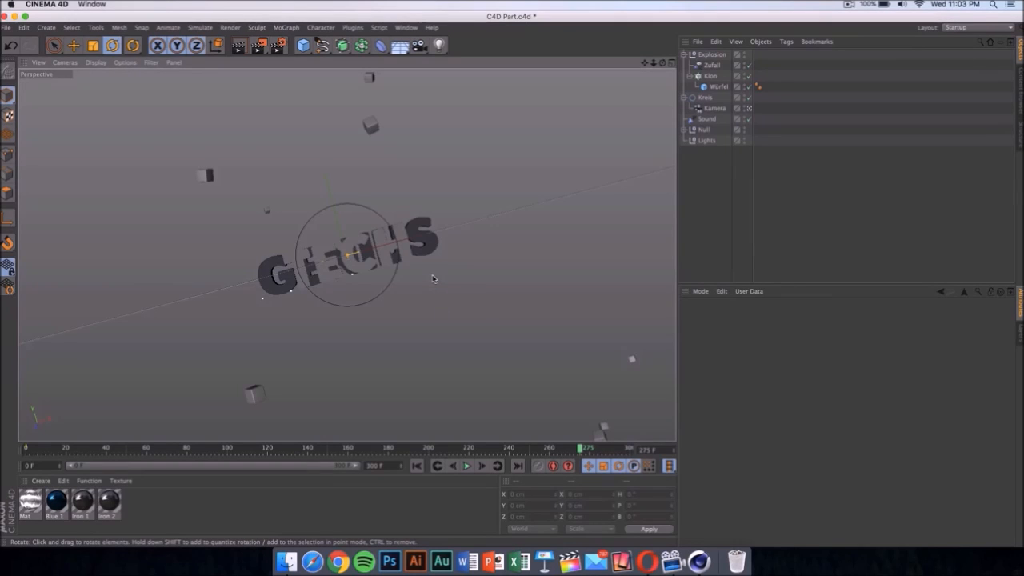
- Change the text of the second, 55 cm deep GENIUS MoText object to TECH
left_click(435, 246)
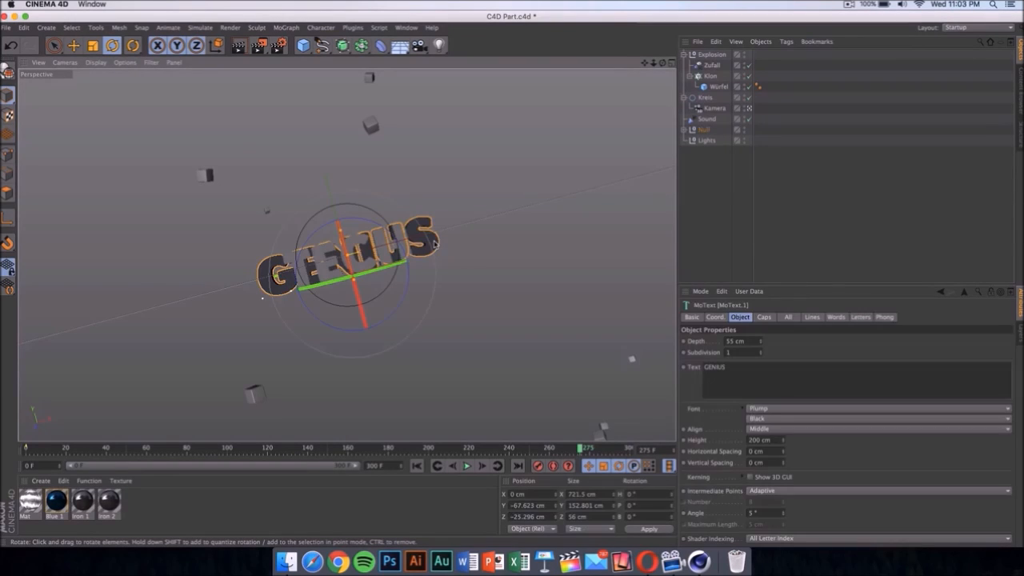
double_click(767, 369)
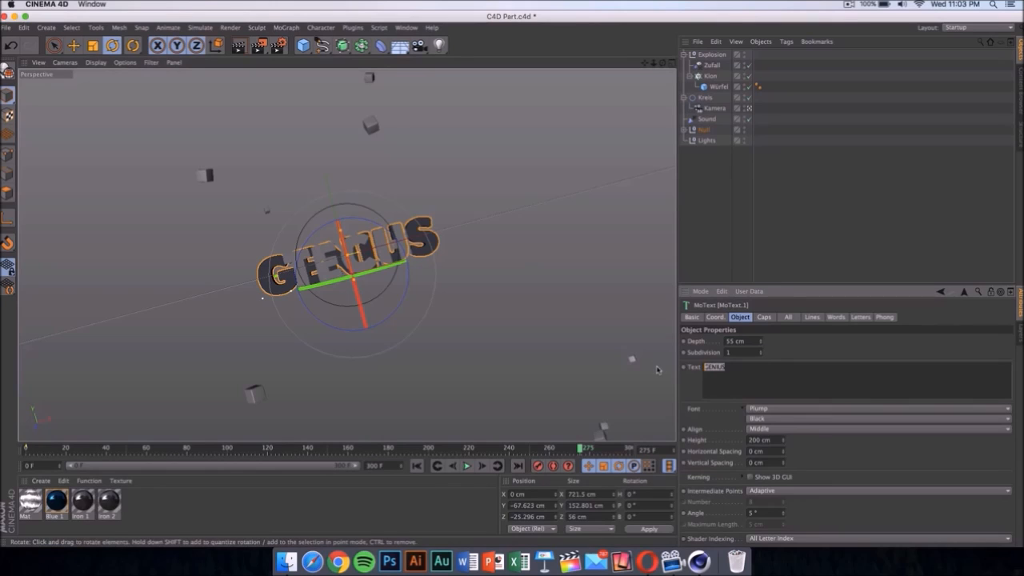
type("TECH")
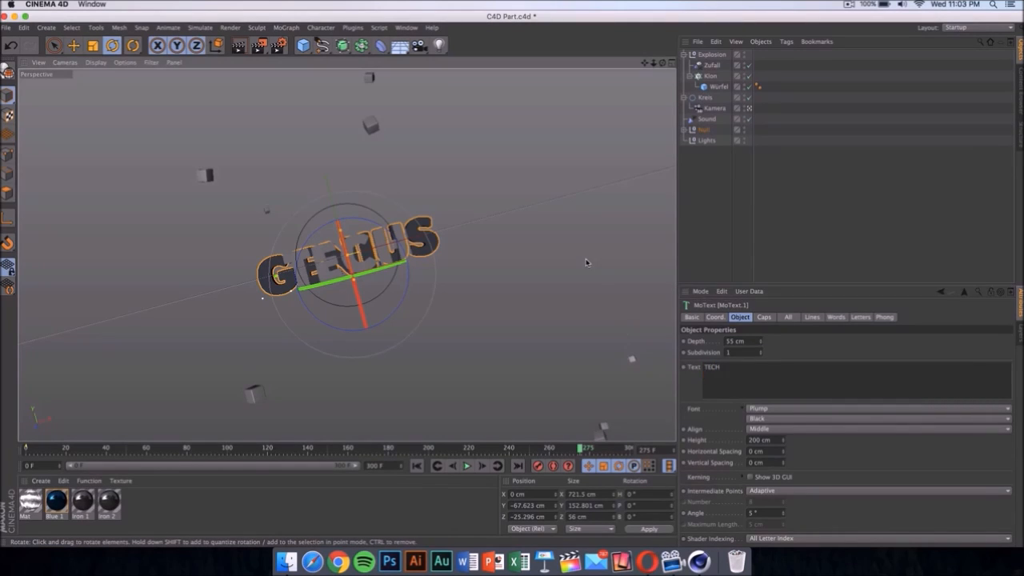
left_click(586, 262)
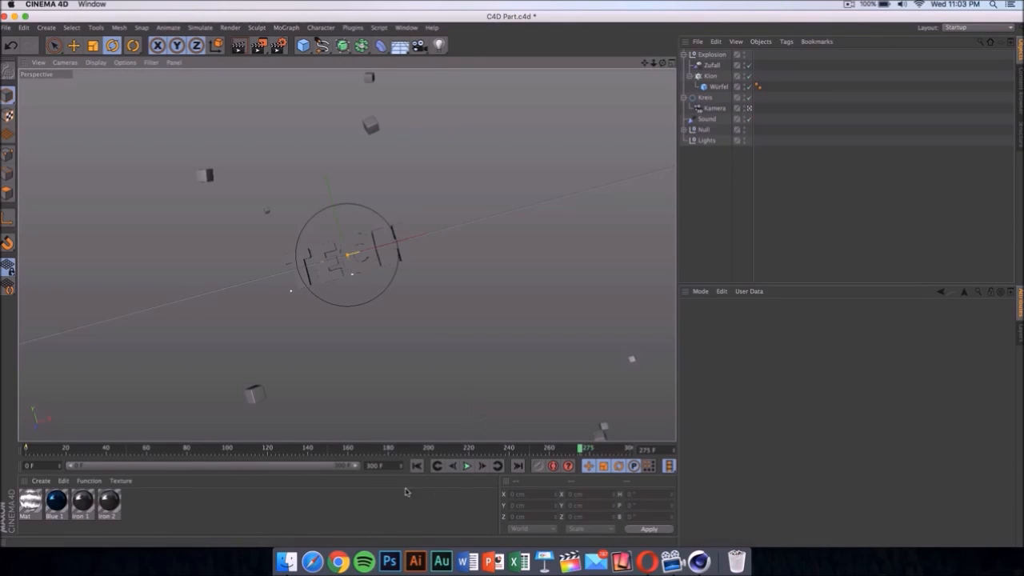
- Play the animation, pause it at frame 216 and render a preview of that frame in the viewport, accepting the missing textures
left_click(467, 465)
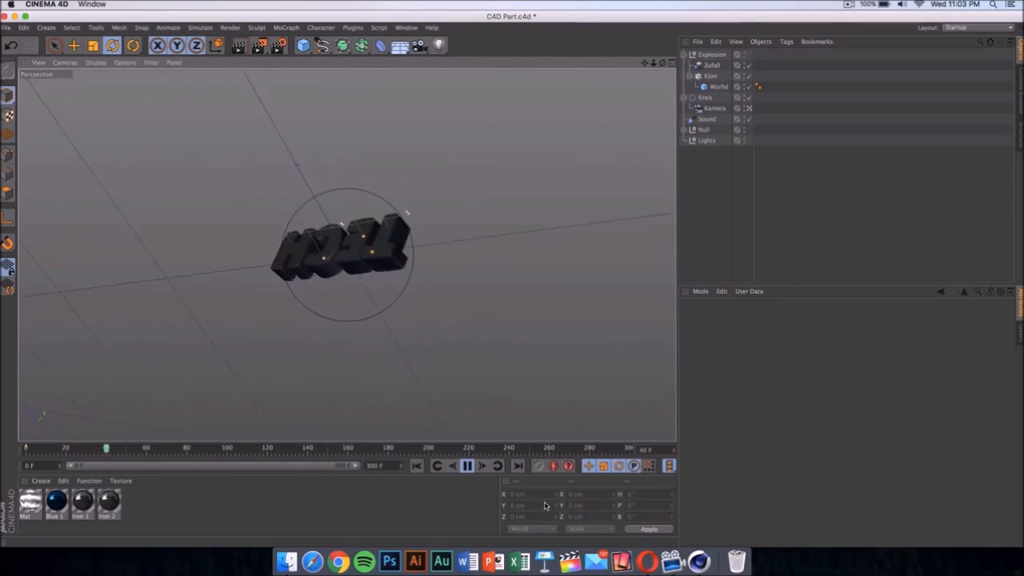
left_click(470, 468)
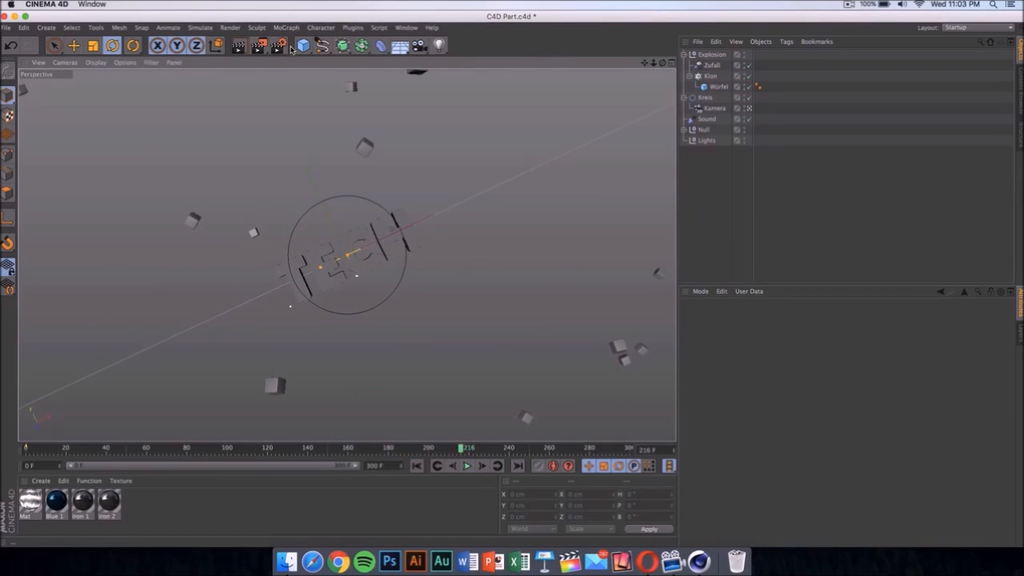
left_click(232, 29)
left_click(263, 44)
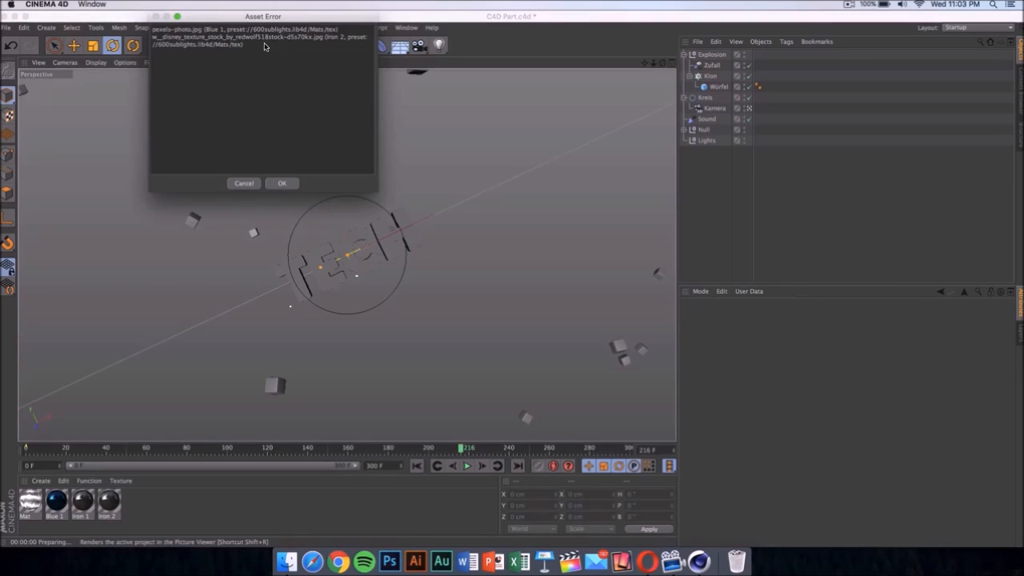
left_click(284, 184)
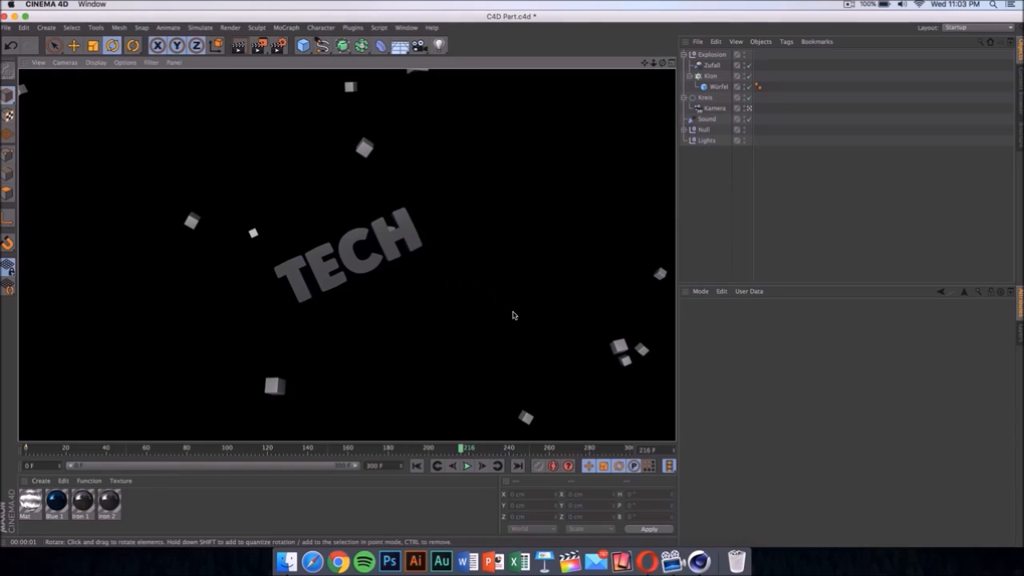
left_click(615, 495)
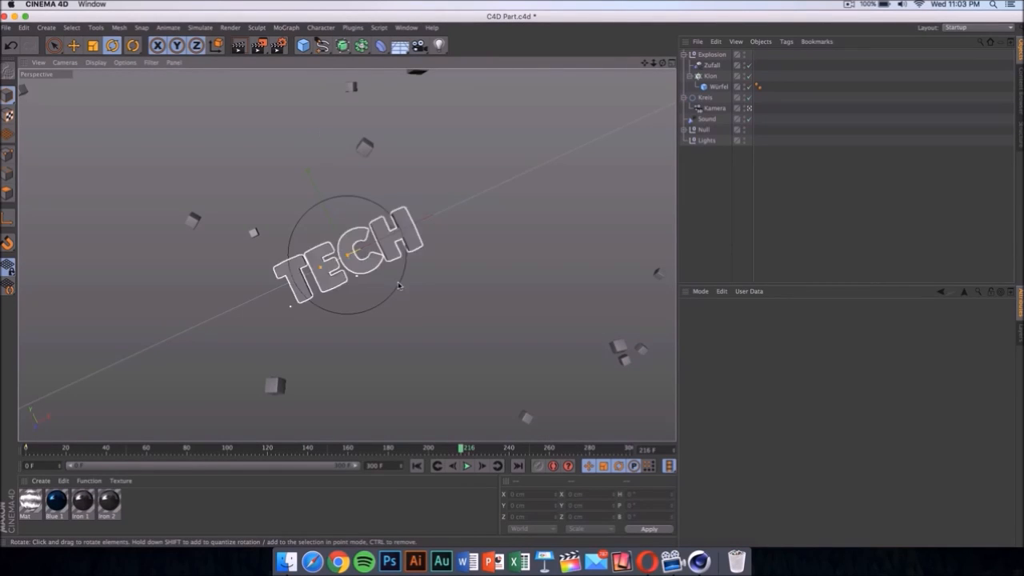
- Browse the fonts available for the 70 cm deep TECH text object, keeping the current font
left_click(414, 238)
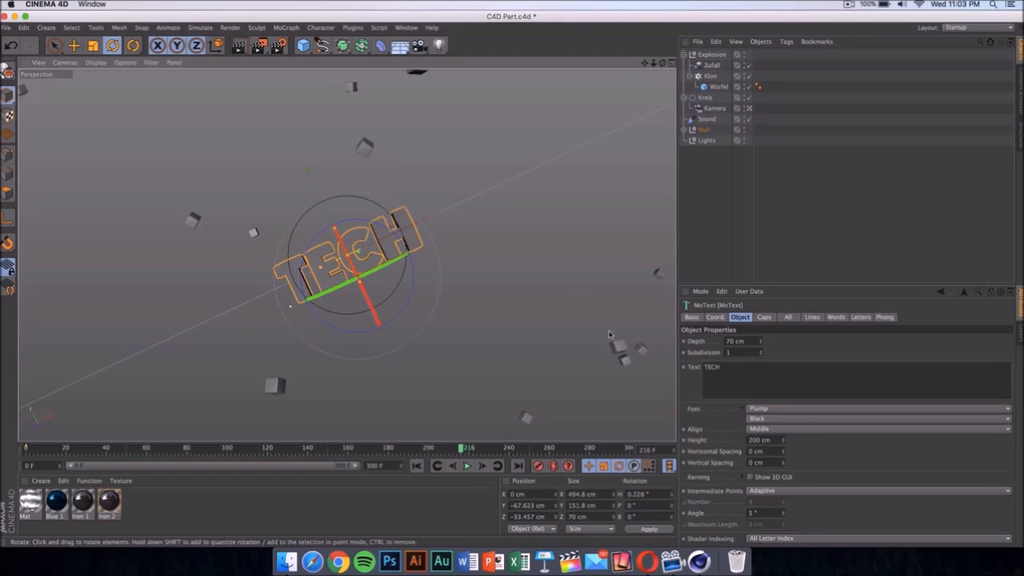
left_click(791, 408)
scroll(835, 352, "down", 15)
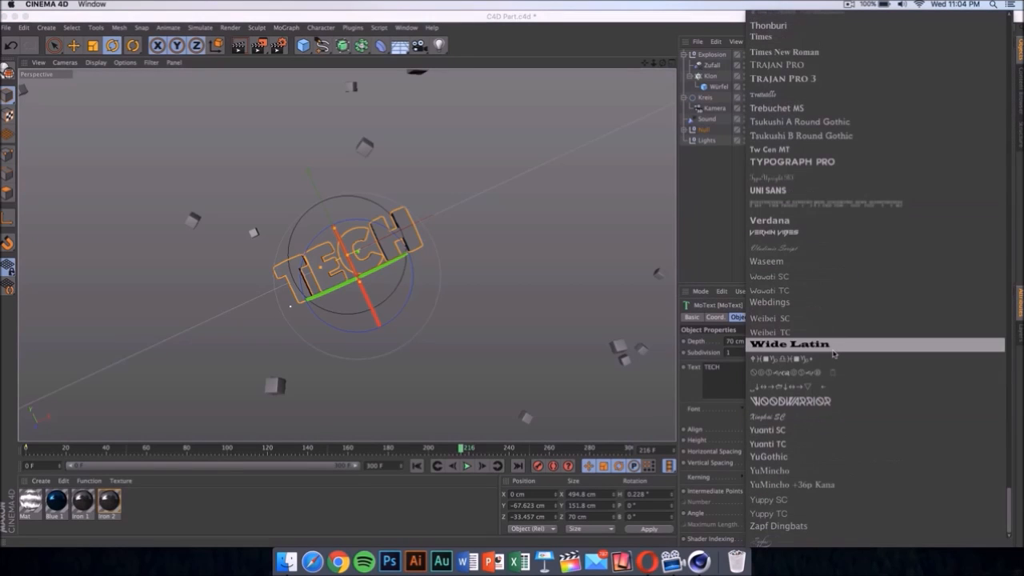
scroll(834, 220, "up", 20)
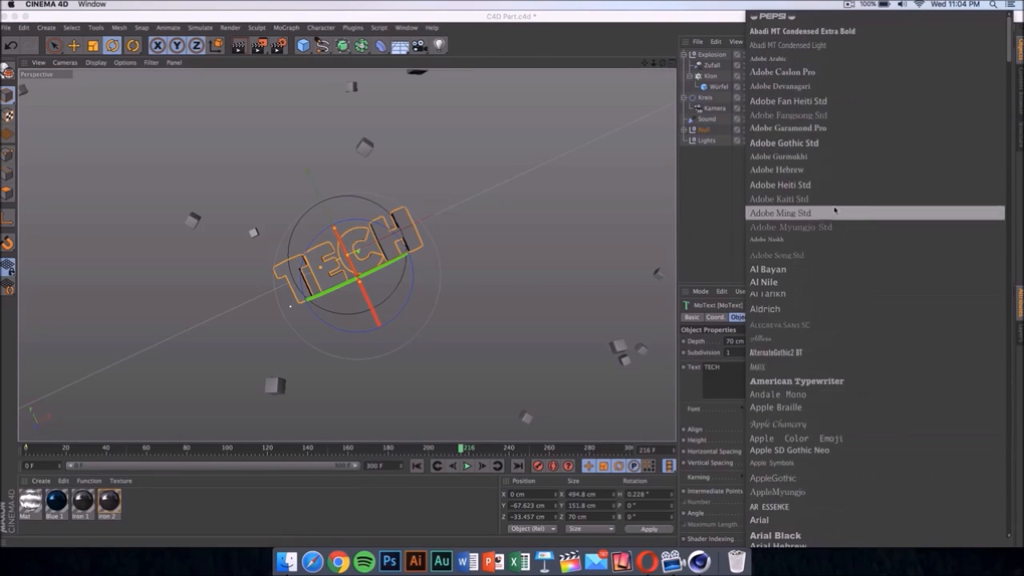
scroll(822, 89, "down", 20)
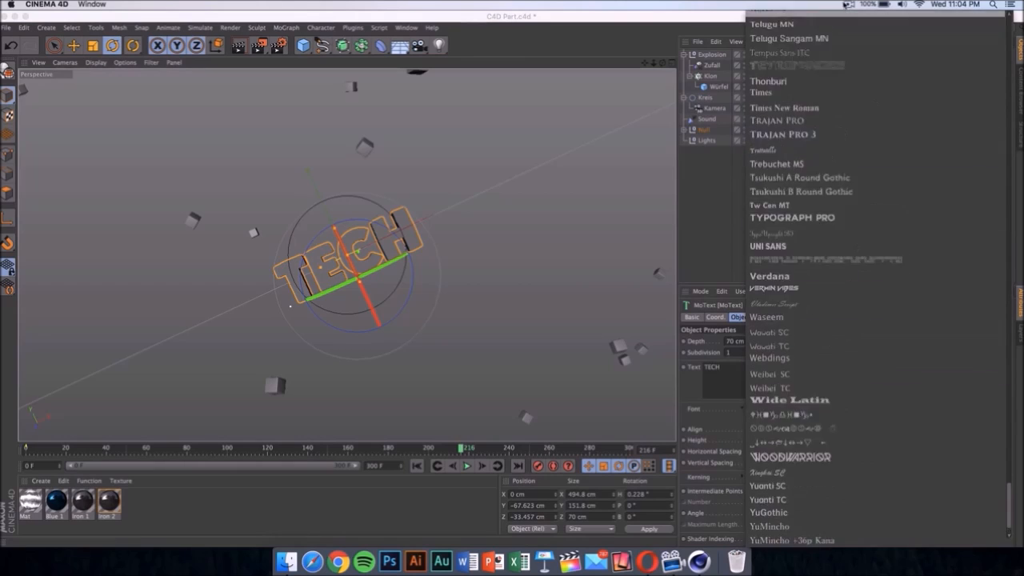
left_click(570, 316)
left_click(569, 316)
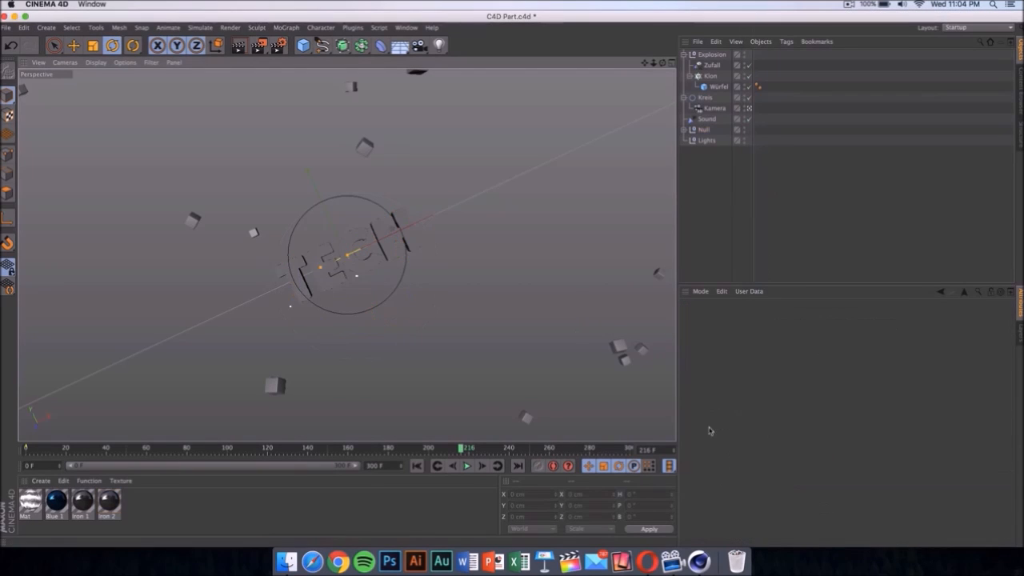
- Examine the color settings of the Blue 1 material in the Material Editor and close it
left_click(57, 501)
double_click(61, 501)
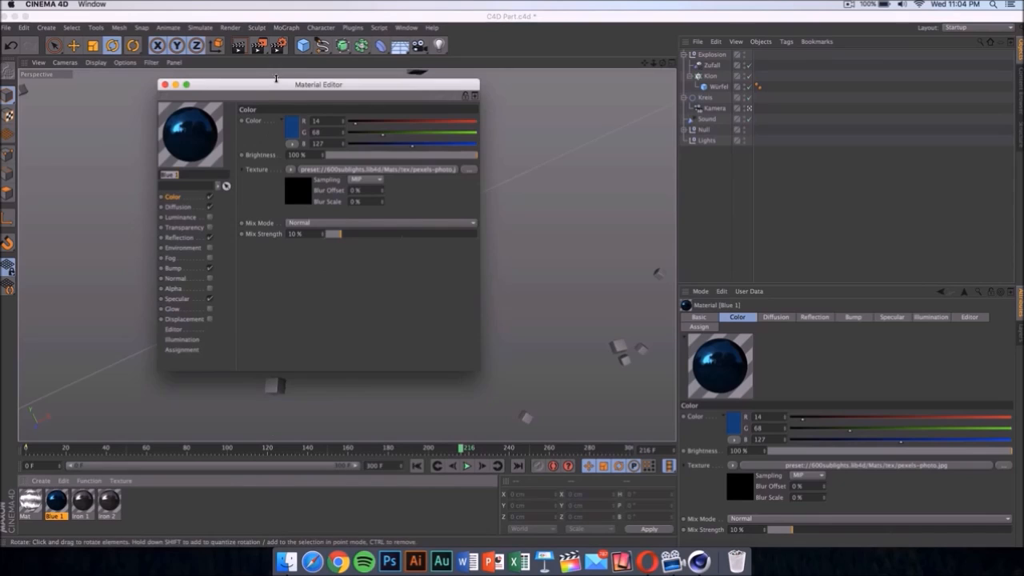
left_click_drag(317, 74, 609, 43)
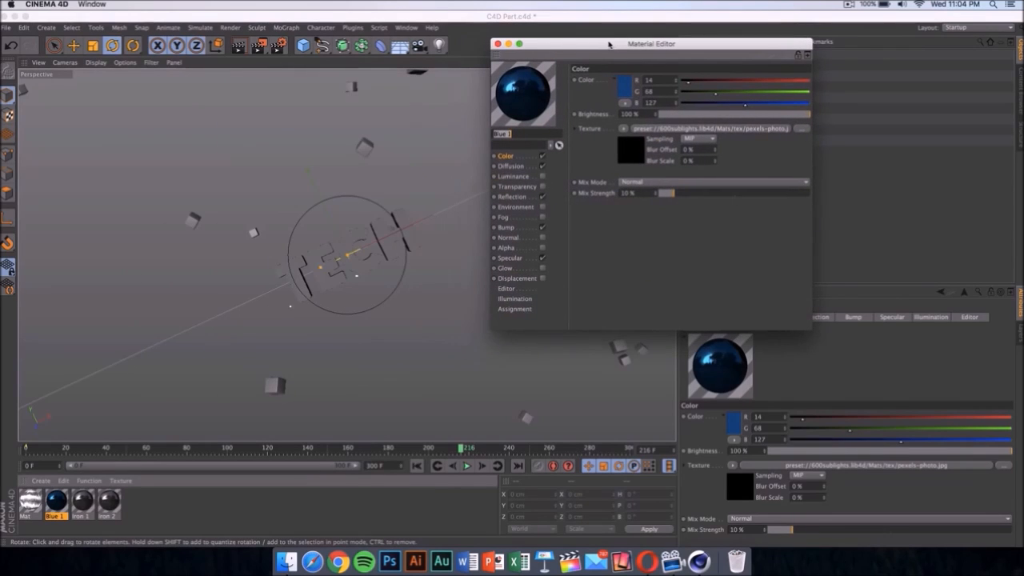
left_click(498, 44)
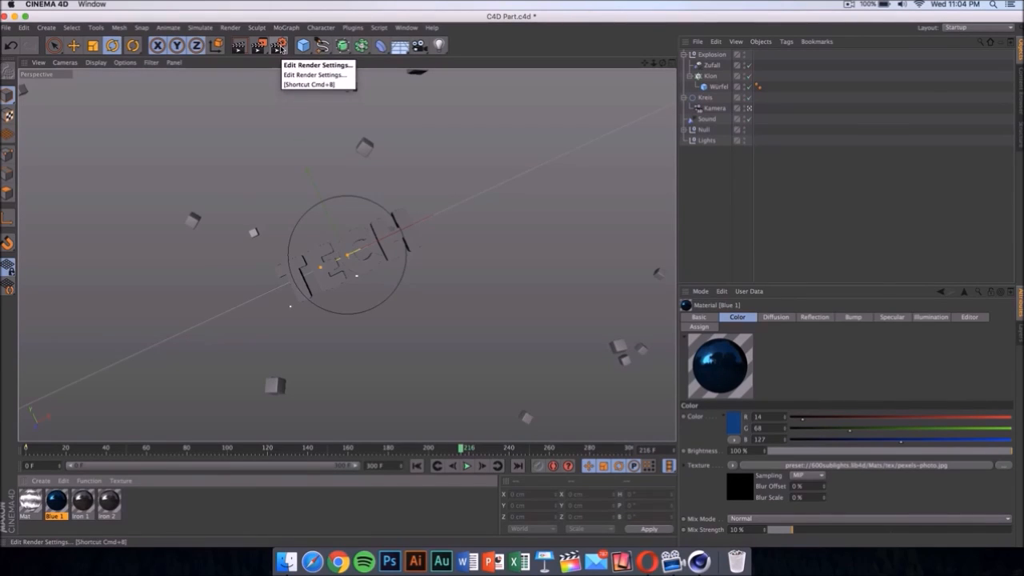
- Review the render settings for output size, frame range, save destination and available file formats, leaving them as they are
left_click(280, 46)
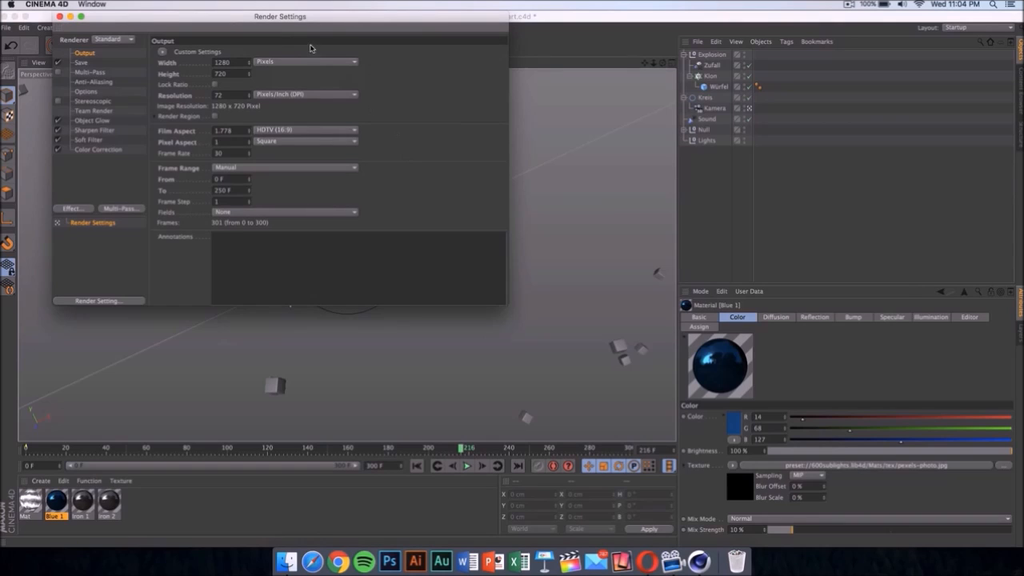
left_click_drag(311, 29, 476, 112)
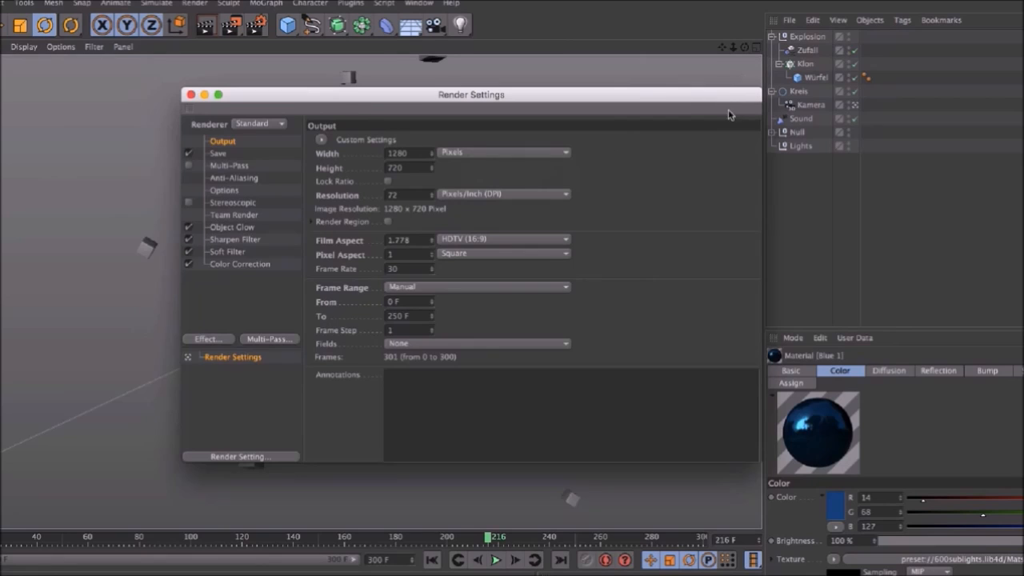
left_click(247, 154)
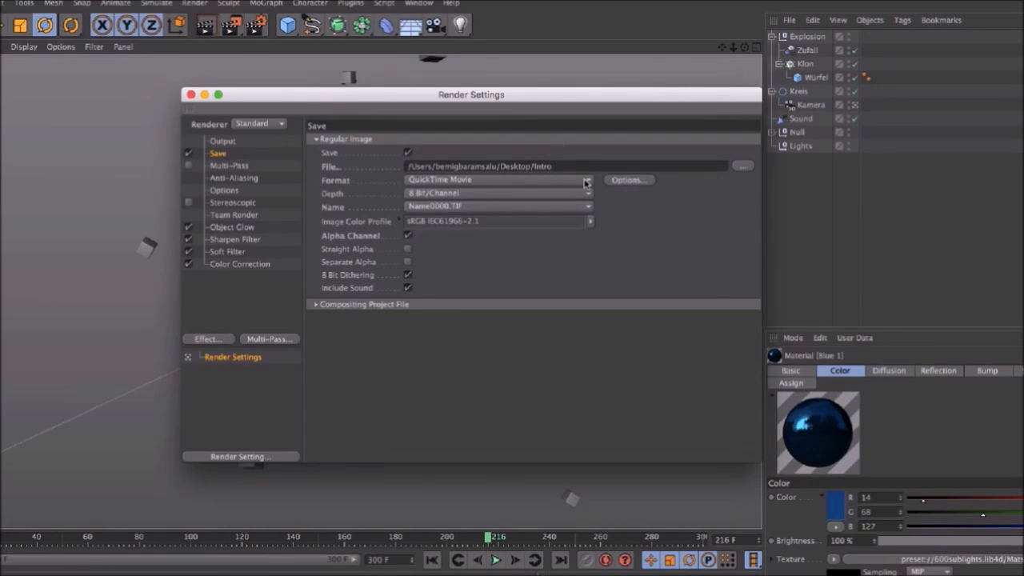
left_click(743, 165)
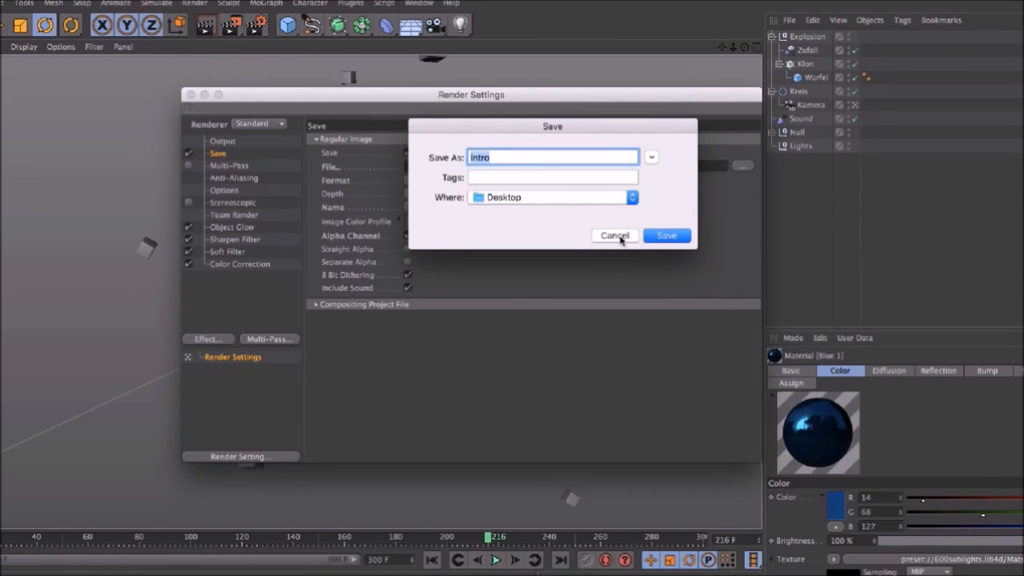
left_click(619, 235)
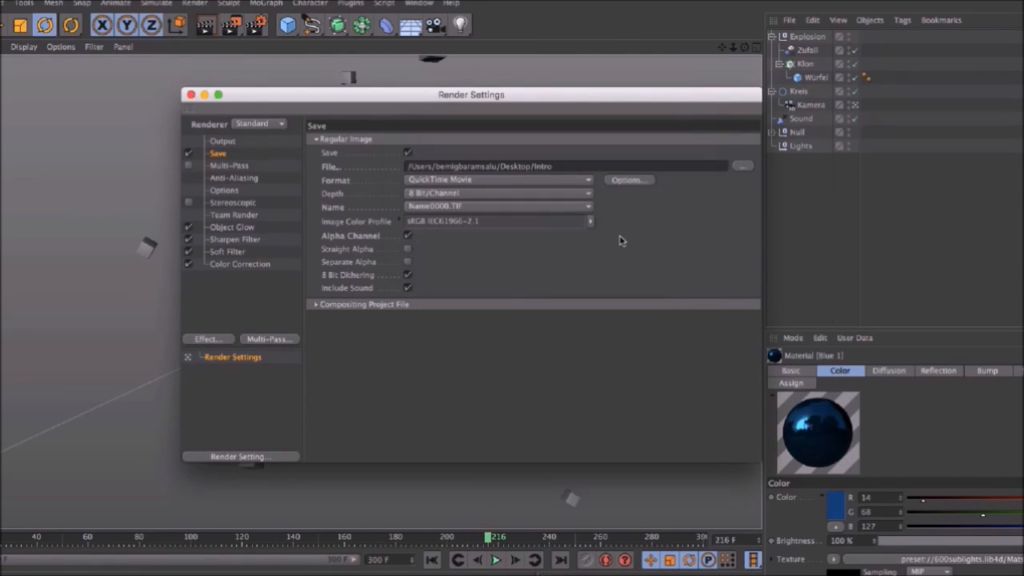
left_click(515, 180)
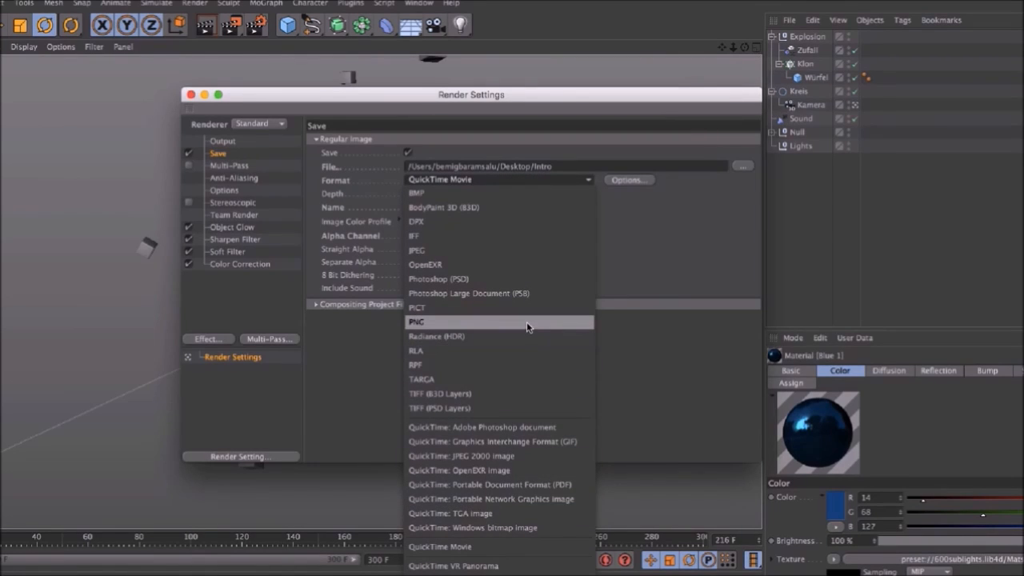
left_click(676, 240)
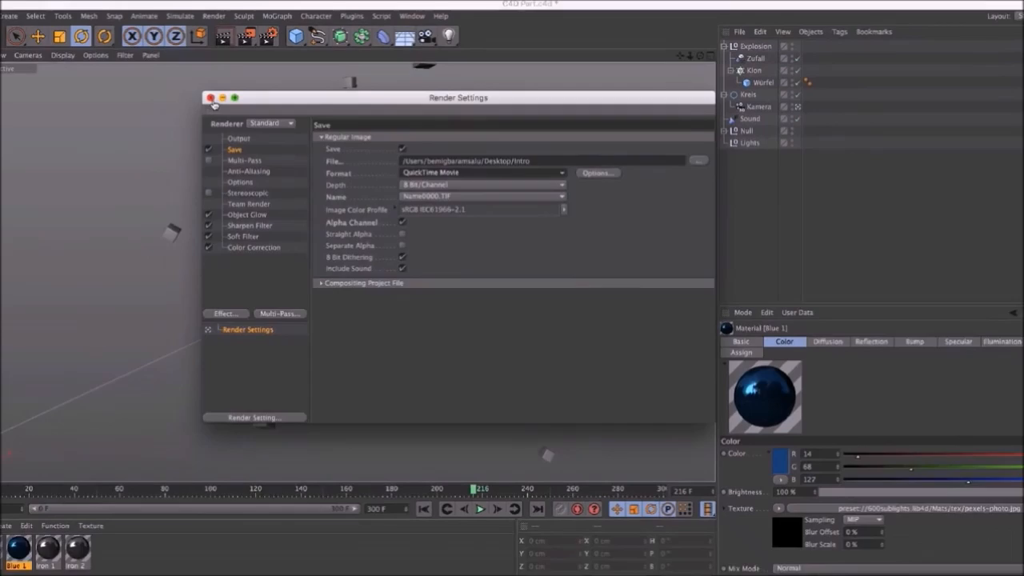
left_click(191, 94)
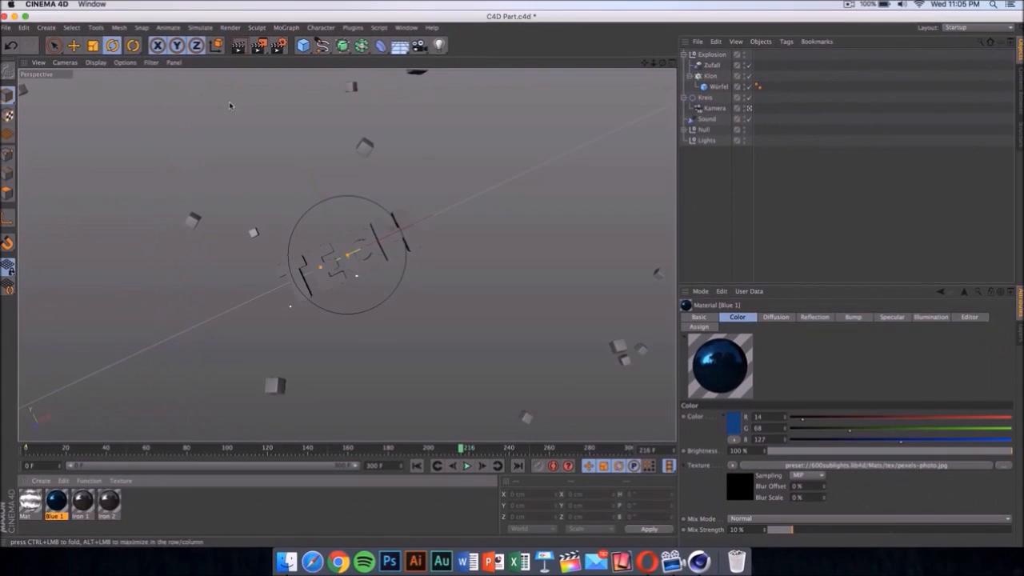
- Render the animation to the Picture Viewer, accepting the missing textures, and close the viewer
left_click(261, 46)
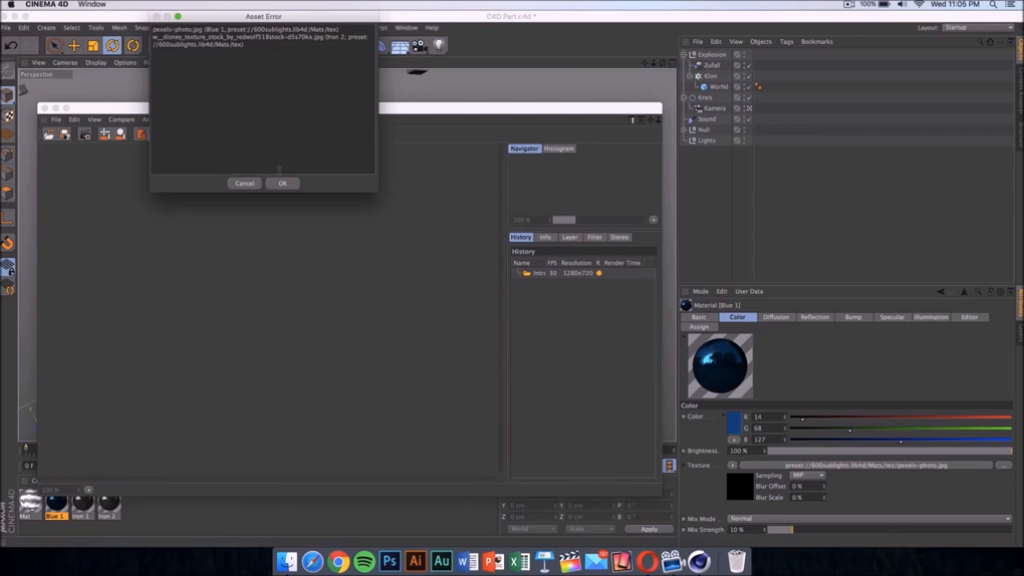
left_click(279, 185)
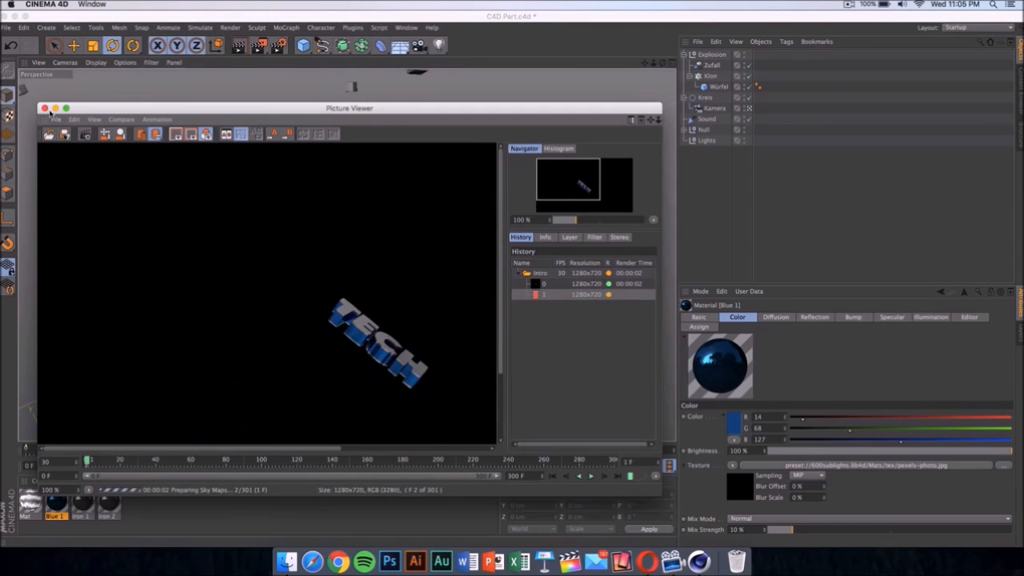
left_click(44, 108)
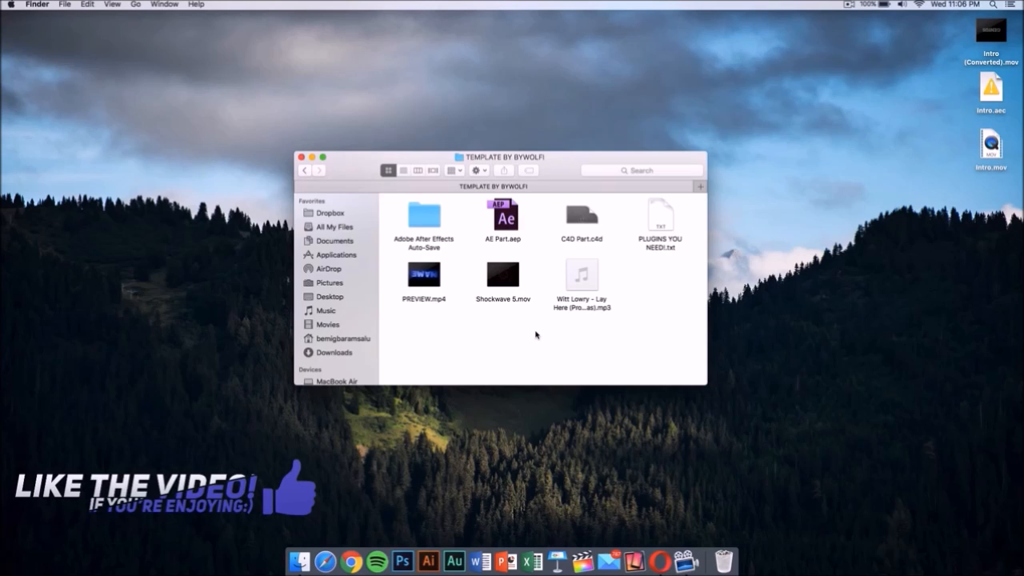
- Open the AE Part.aep project from the TEMPLATE BY BYWOLFI folder in After Effects
left_click(507, 225)
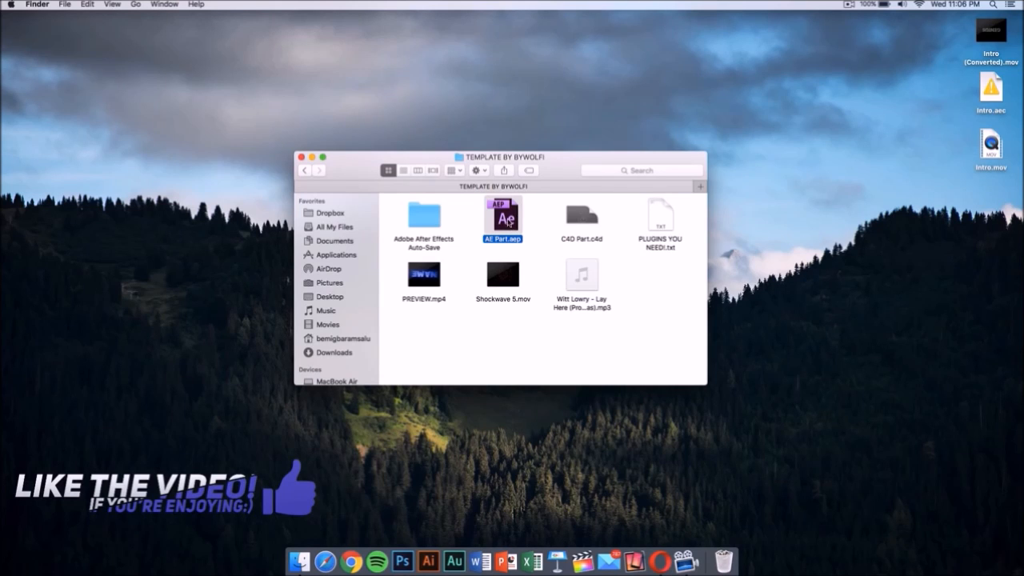
double_click(507, 222)
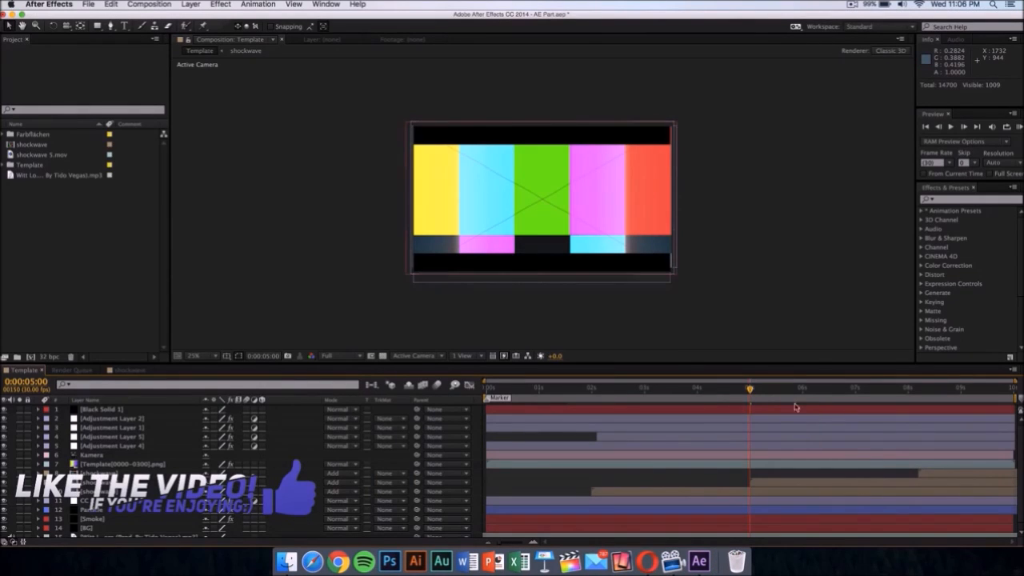
- Step the playhead of the Template composition back to 0:00:04:21 to view an earlier frame
key("super+Left")
key("super+Left")
key("super+Left")
key("super+Left")
key("super+Left")
key("super+Left")
key("super+Left")
key("super+Left")
key("super+Left")
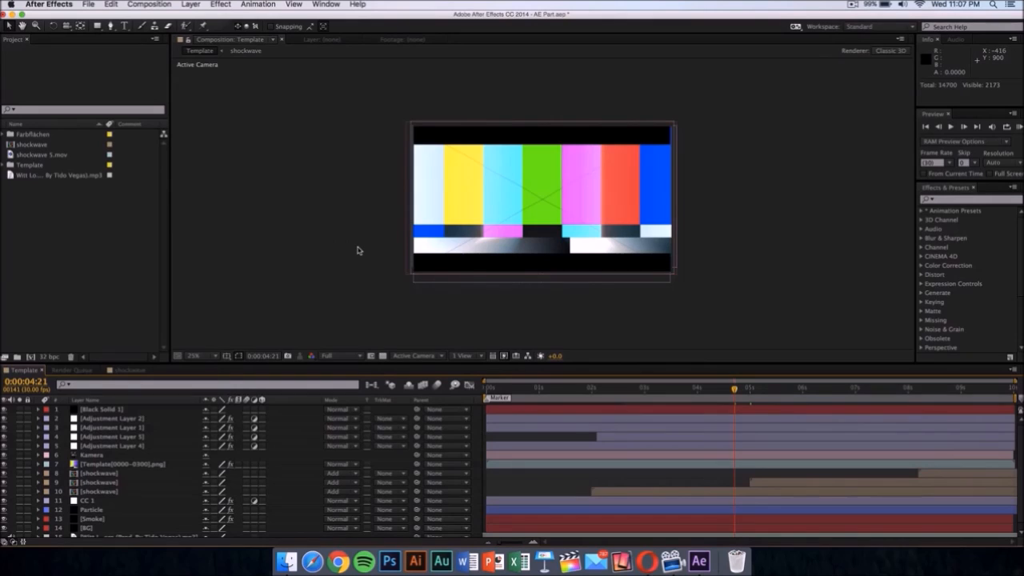
- Replace the missing Template[0000-0300].png footage in the Template folder with the file Intro (Converted).mov from the Desktop
double_click(21, 165)
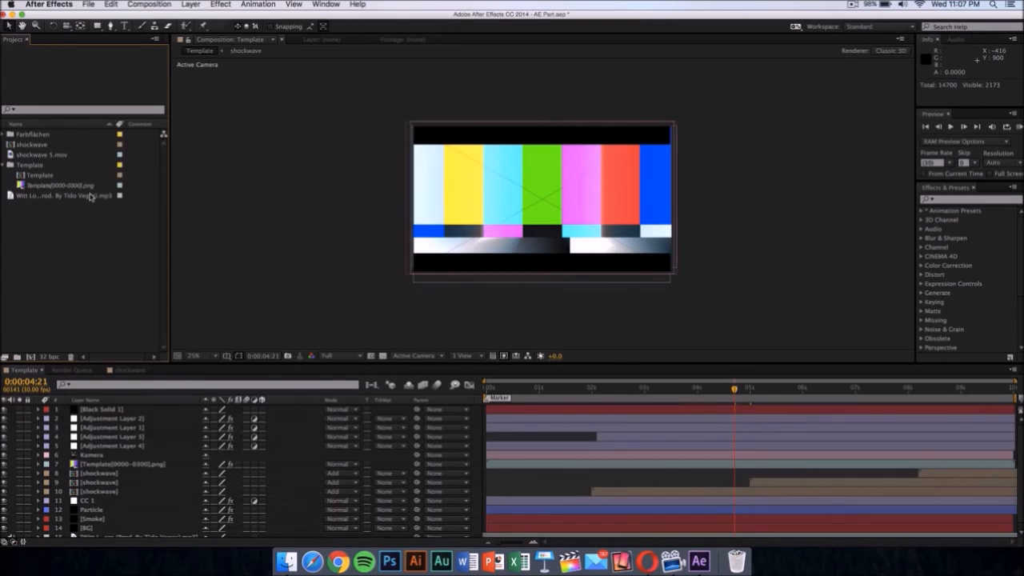
left_click_drag(30, 166, 36, 184)
left_click(36, 186)
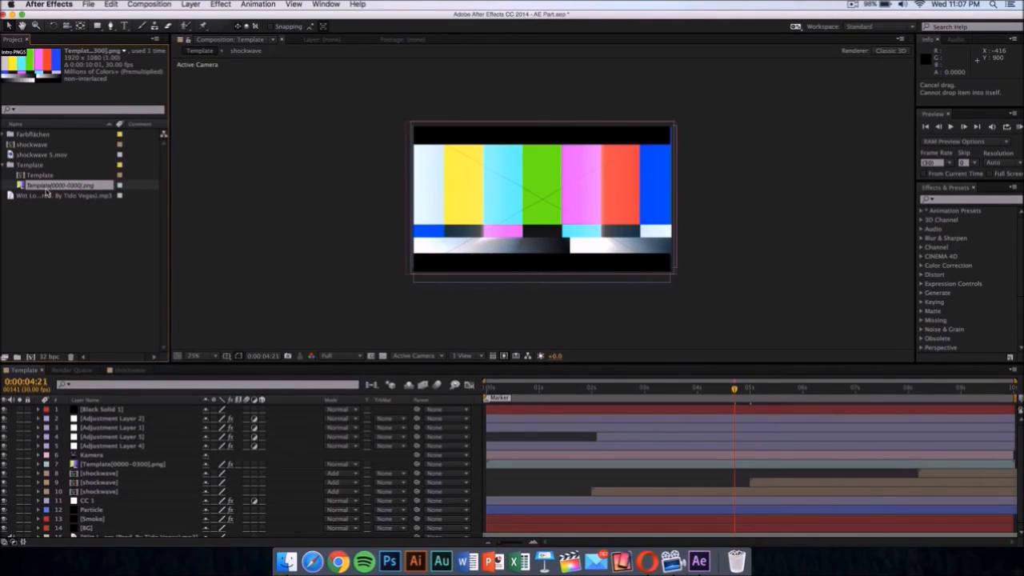
right_click(46, 190)
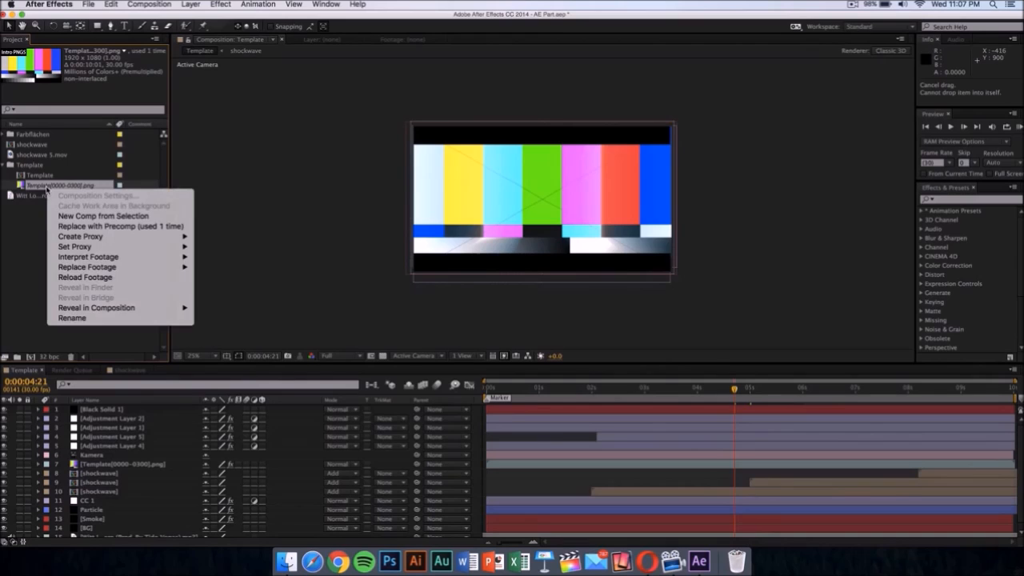
left_click(46, 189)
right_click(92, 187)
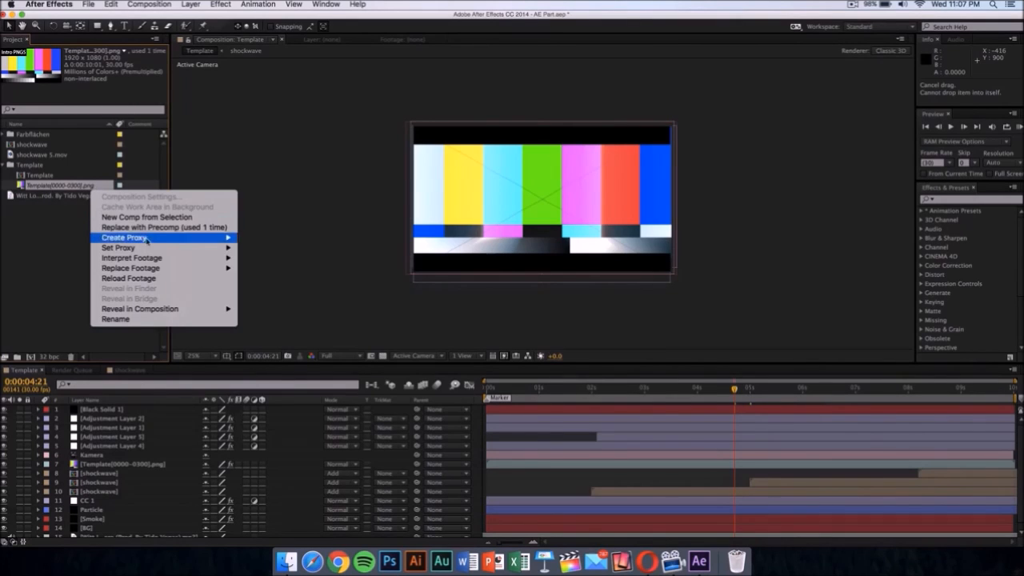
mouse_move(162, 268)
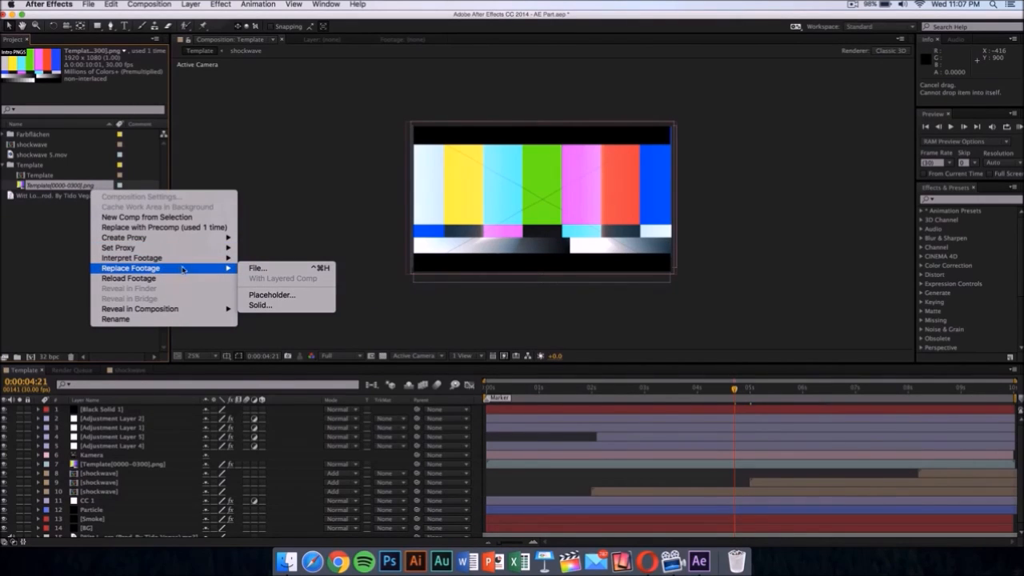
left_click(273, 271)
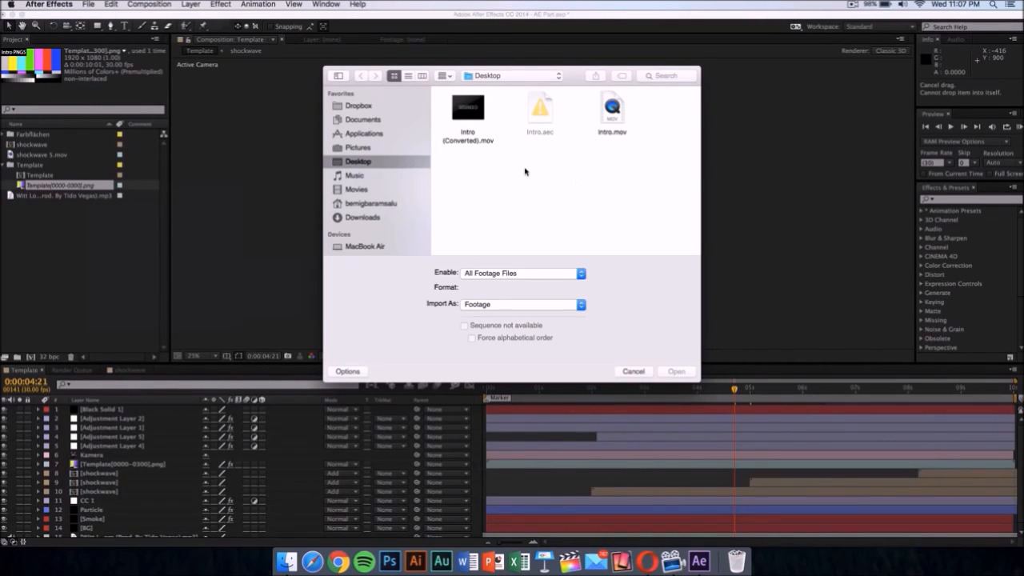
left_click(480, 144)
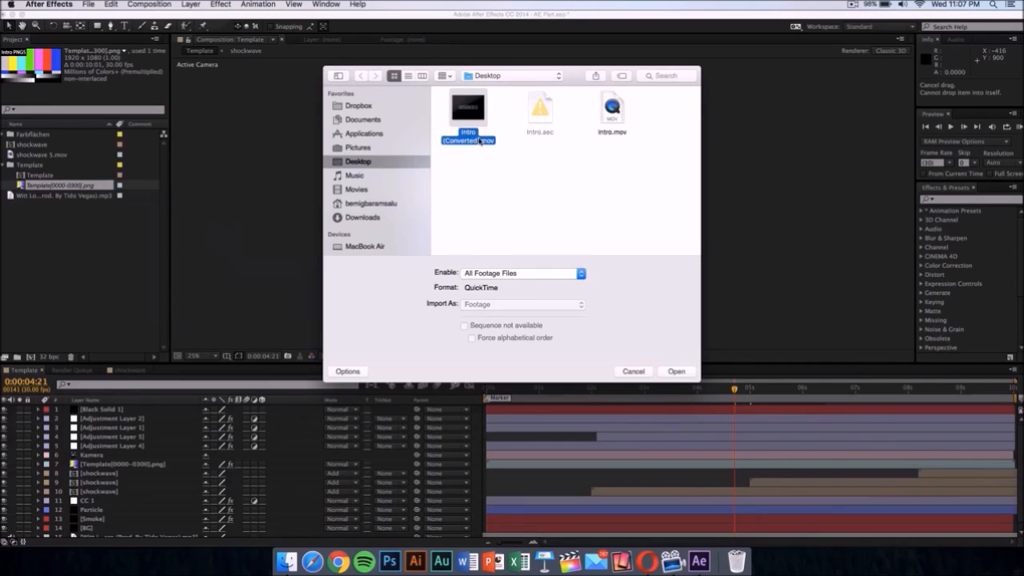
left_click(682, 373)
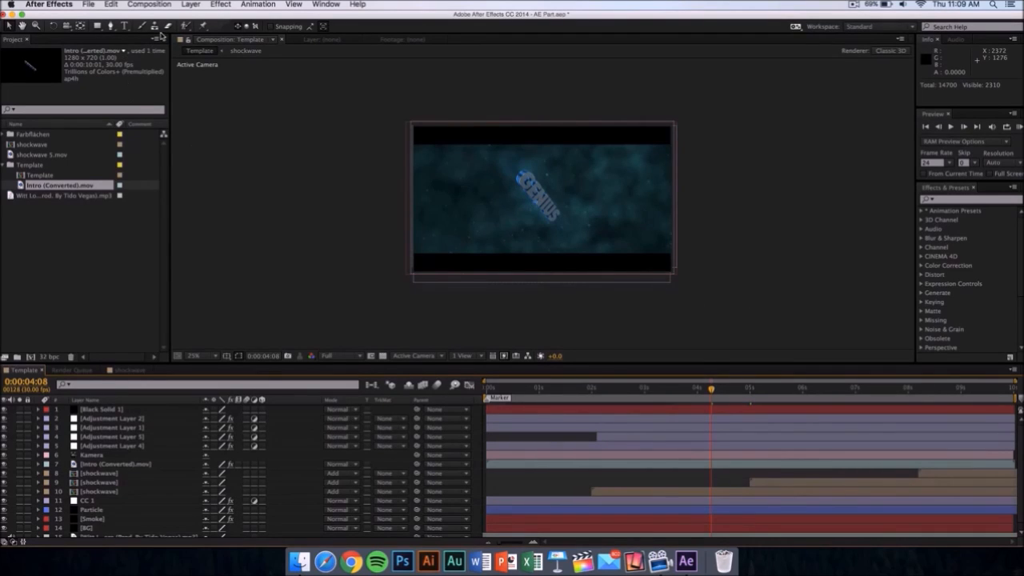
- Render the Template composition through the render queue, saving it to the Desktop as the QuickTime movie Template_1
left_click(160, 3)
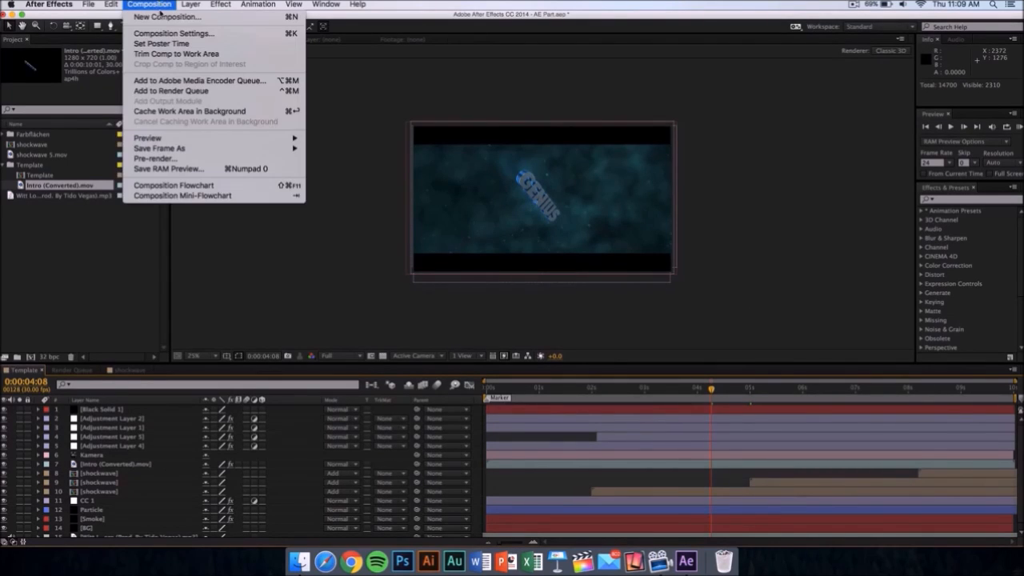
left_click(179, 91)
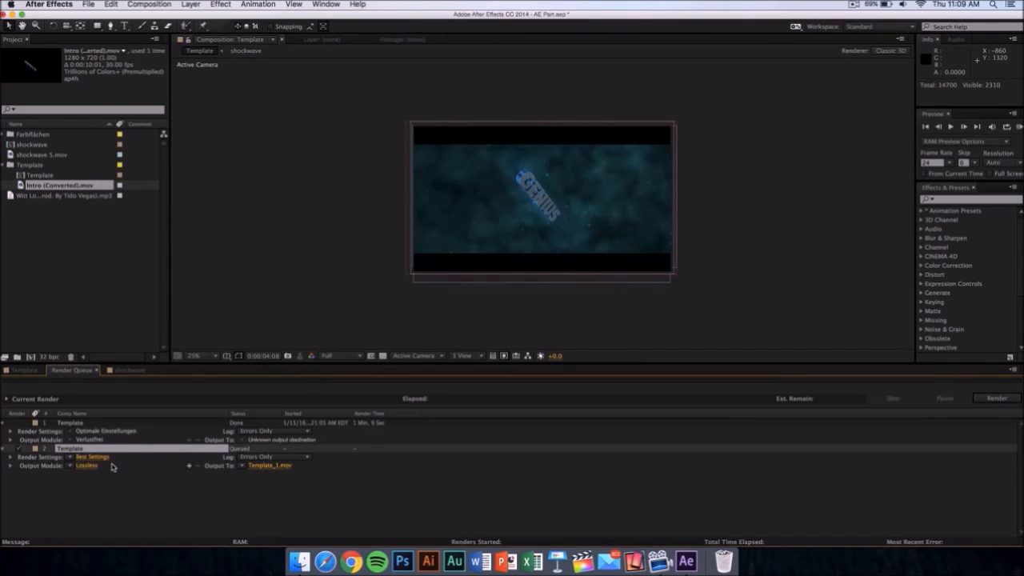
left_click(274, 467)
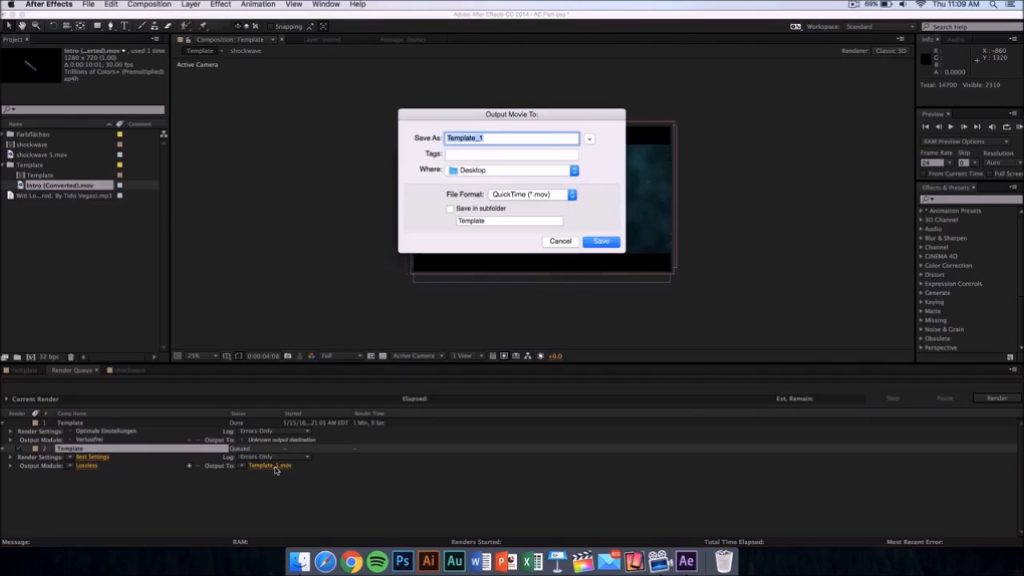
left_click(474, 171)
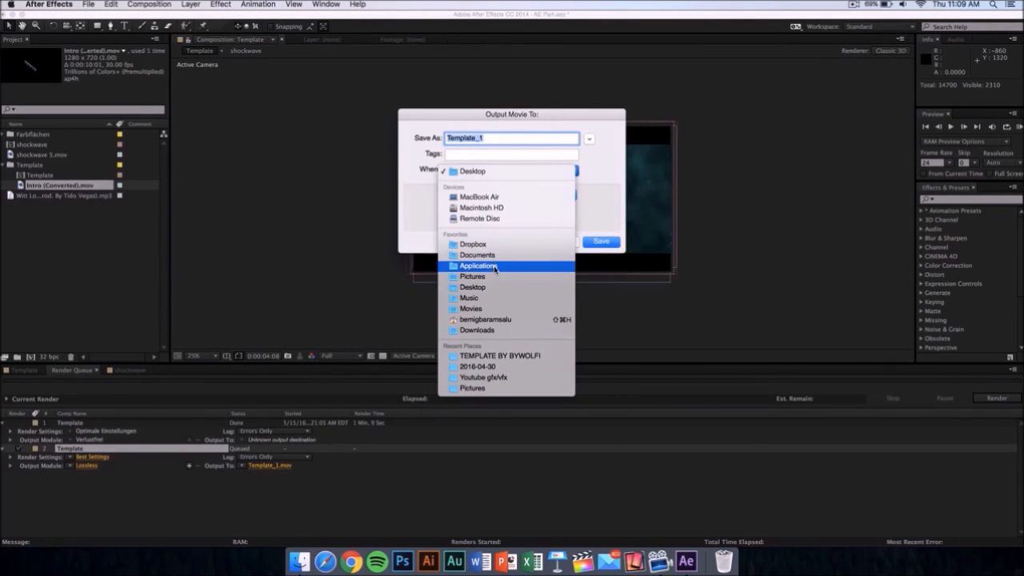
left_click(615, 191)
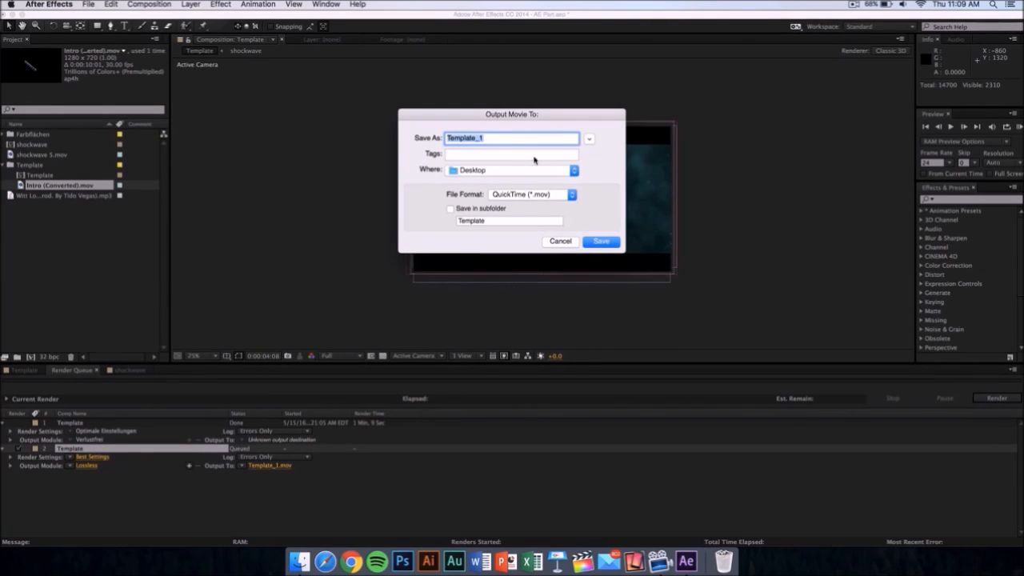
left_click(606, 243)
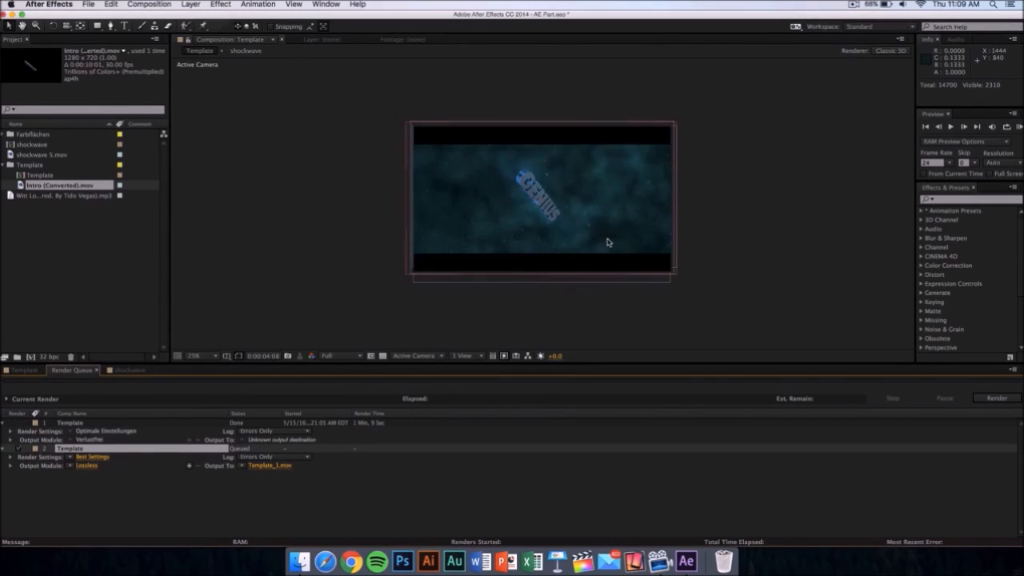
left_click(995, 399)
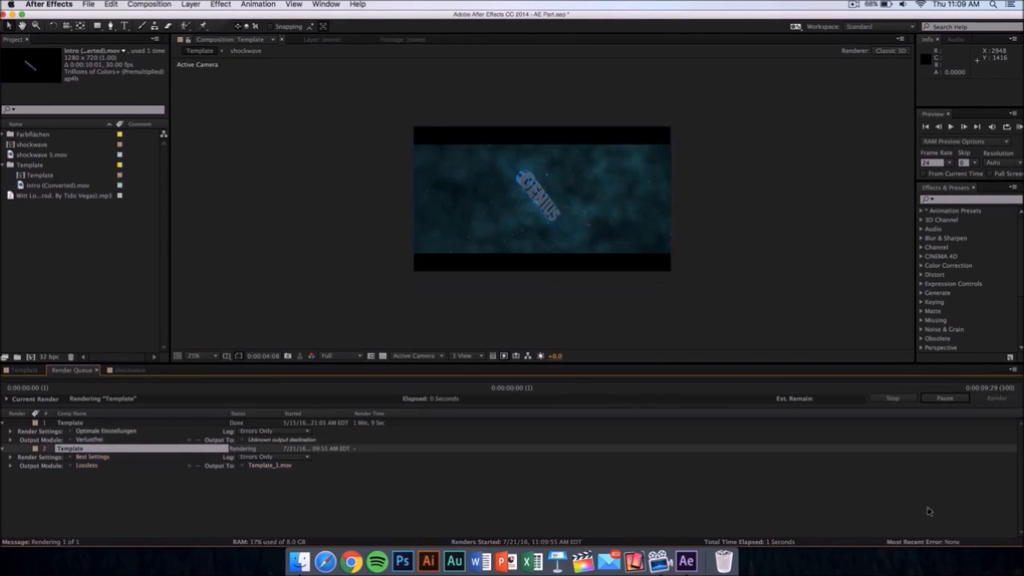